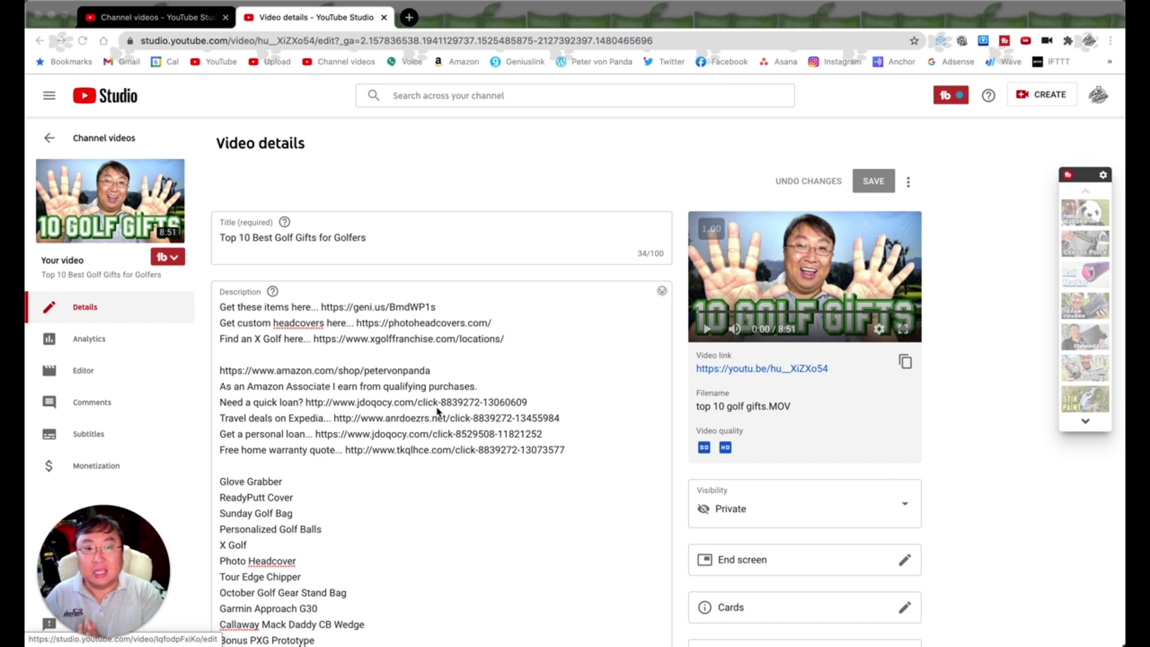
- Add the timestamp 0:31 in front of Glove Grabber in the video description
{"action": "scroll", "coordinate": [509, 367], "scroll_direction": "down", "scroll_amount": 2}
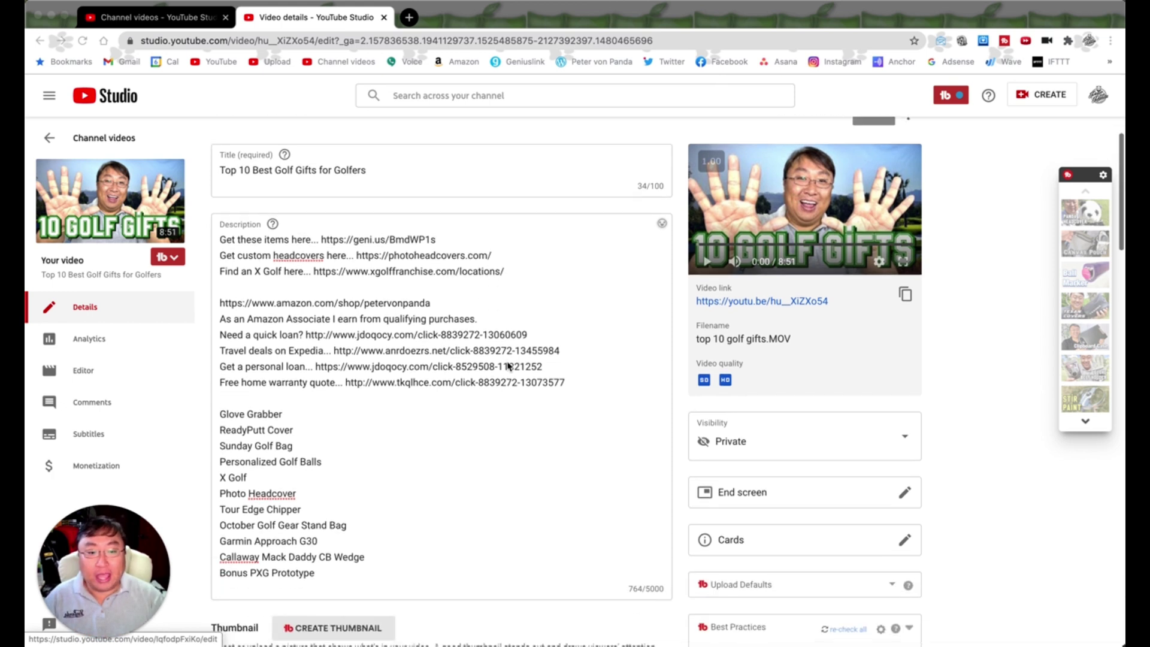
{"action": "left_click", "coordinate": [221, 408]}
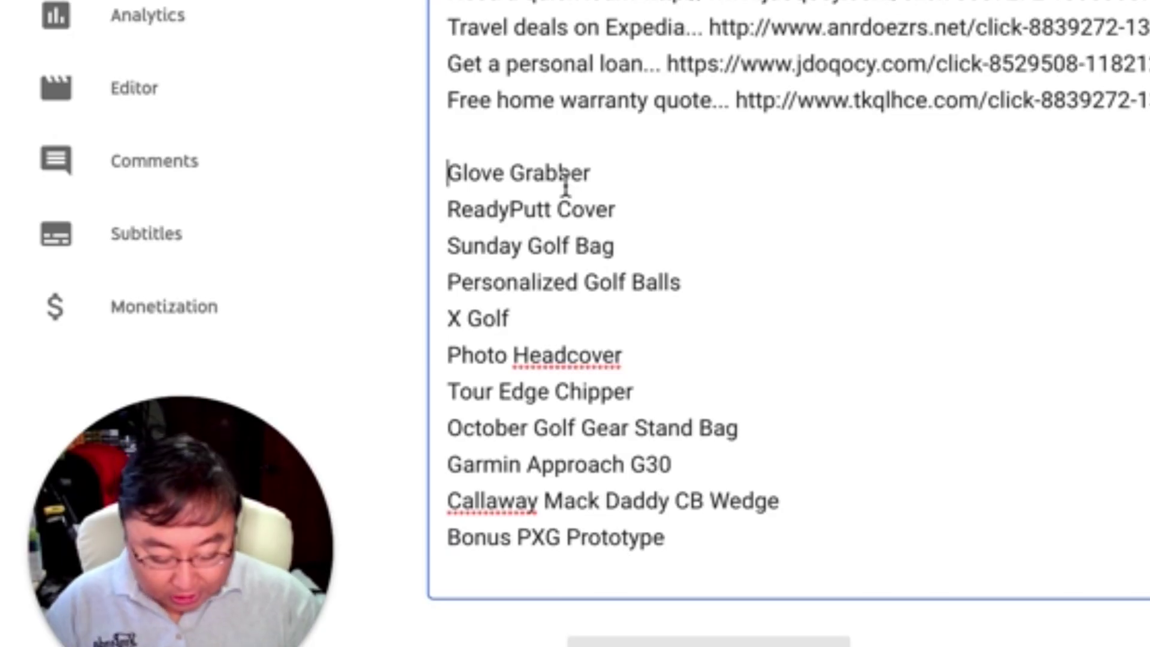
{"action": "type", "text": "0:"}
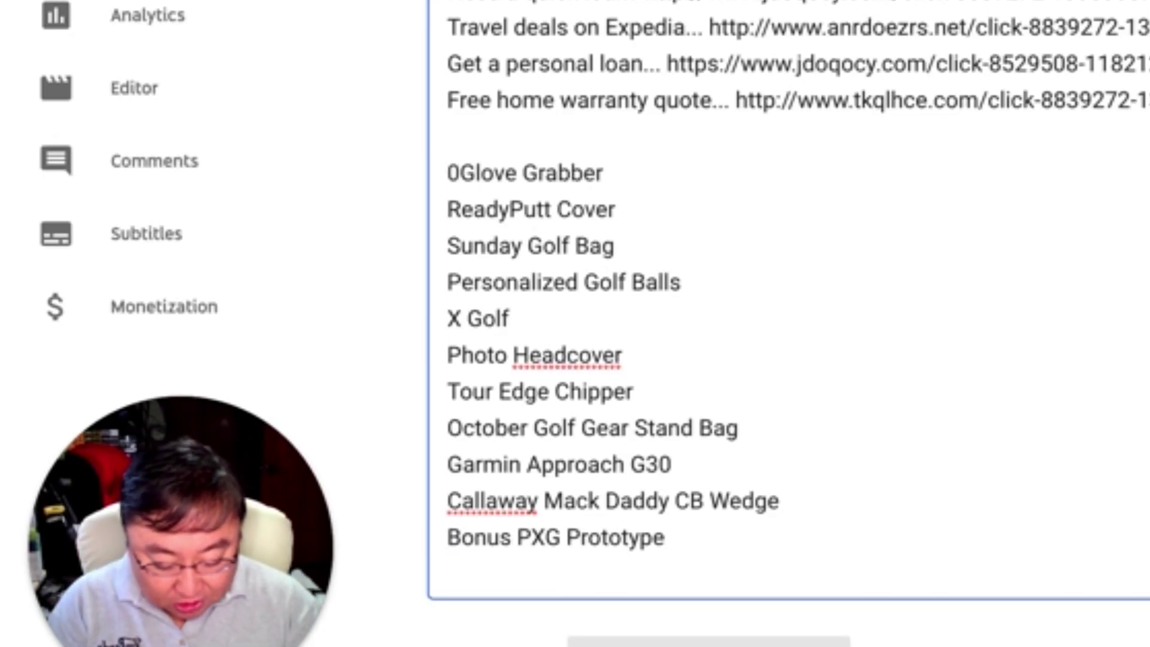
{"action": "type", "text": "31"}
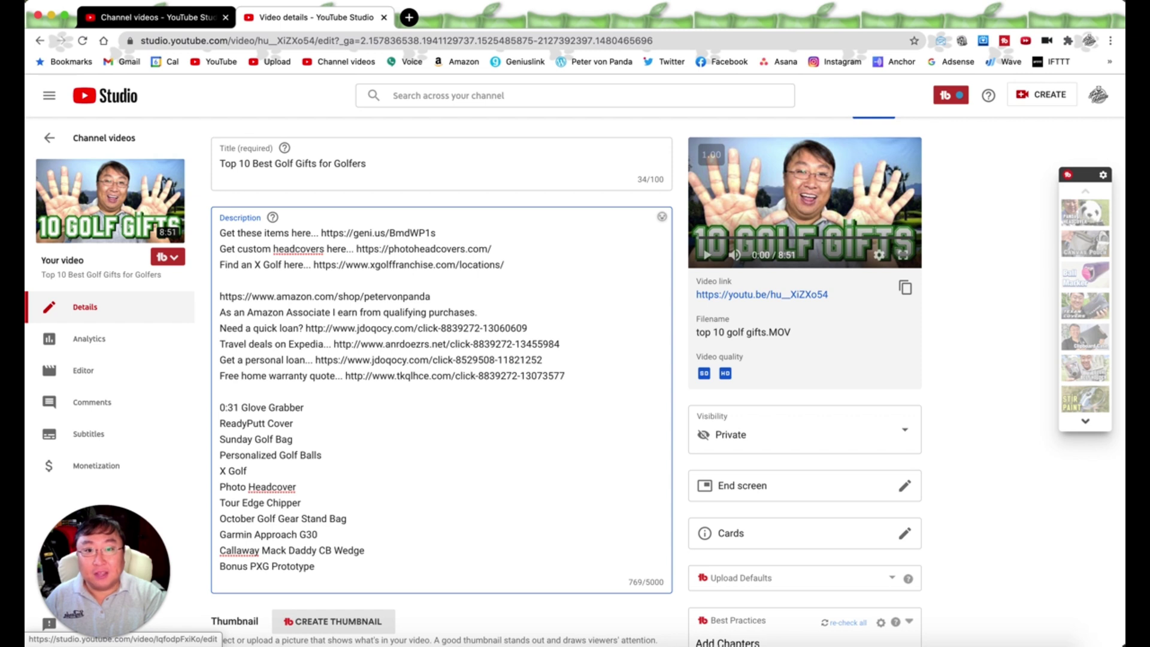
- Add the timestamp 0:53 in front of ReadyPutt Cover in the description and save the video details
{"action": "left_click", "coordinate": [218, 423]}
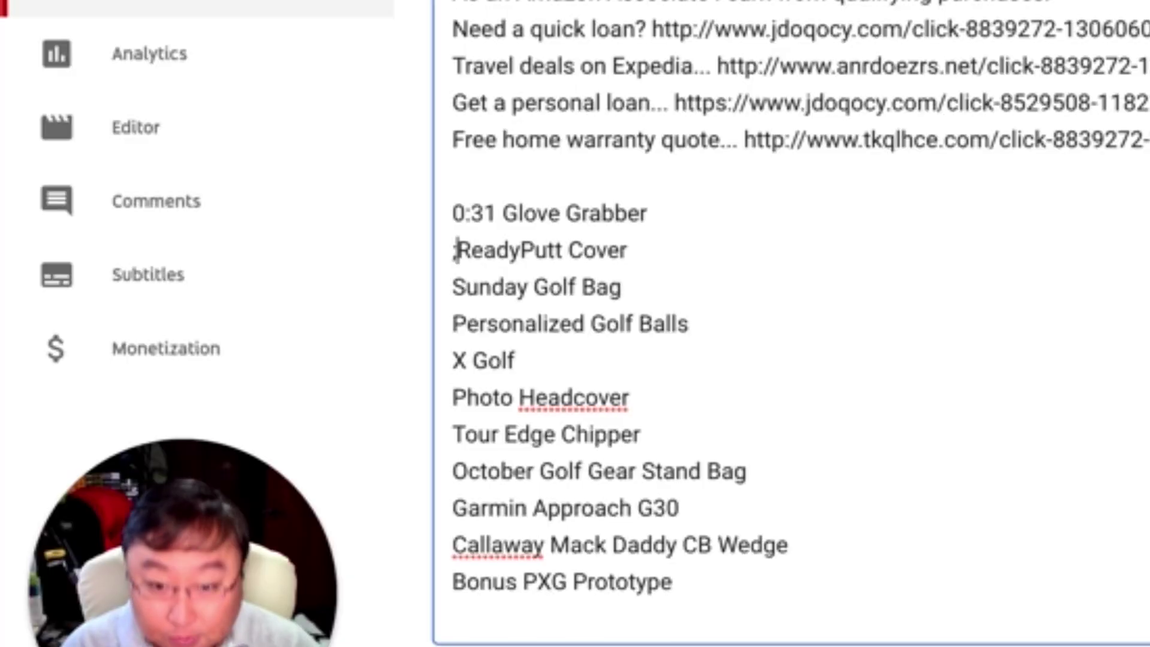
{"action": "type", "text": "0"}
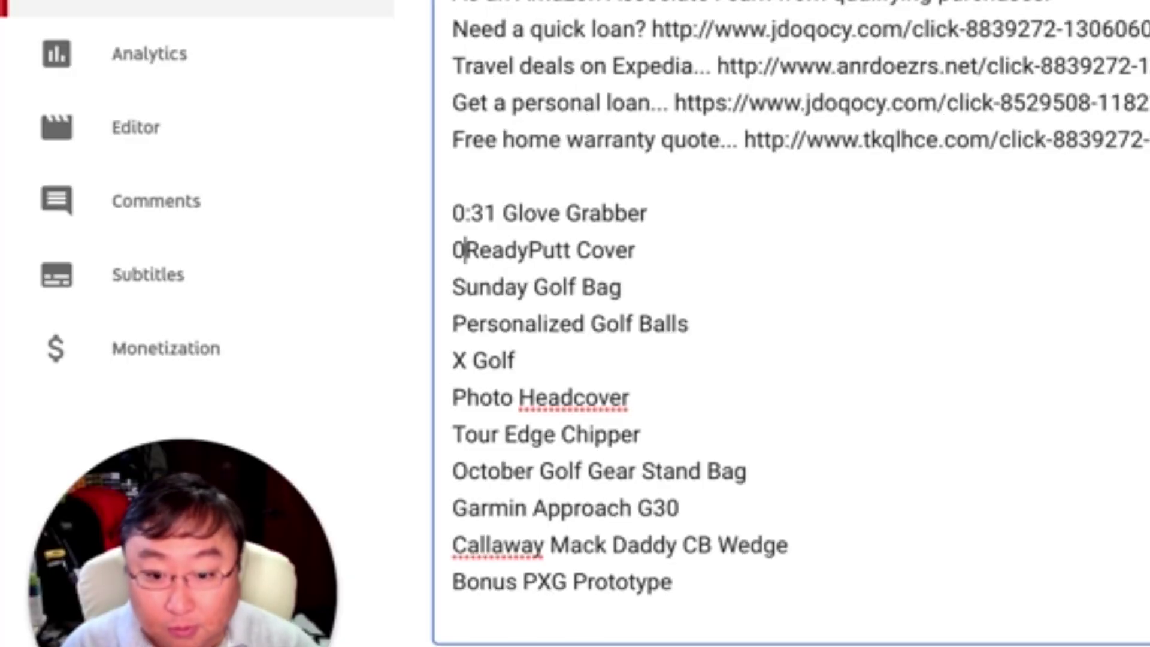
{"action": "type", "text": ":53"}
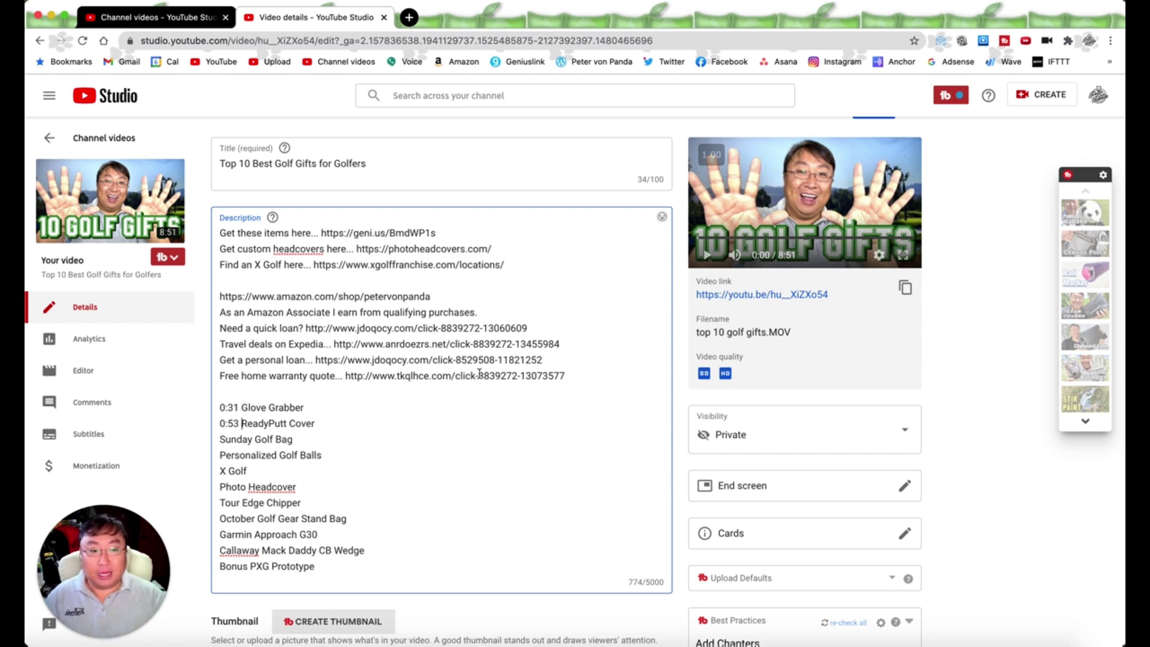
{"action": "scroll", "coordinate": [860, 275], "scroll_direction": "up", "scroll_amount": 2}
{"action": "left_click", "coordinate": [873, 181]}
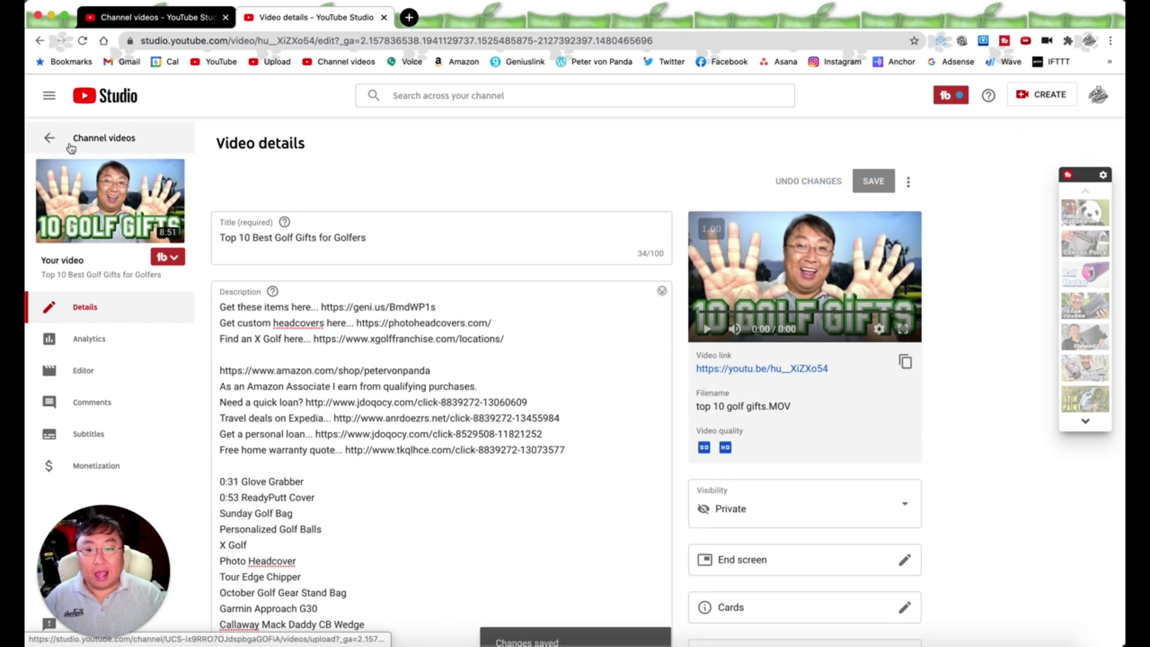
- Open the video's watch page, mute the playback and expand the full description to view the timestamps
{"action": "left_click", "coordinate": [134, 200]}
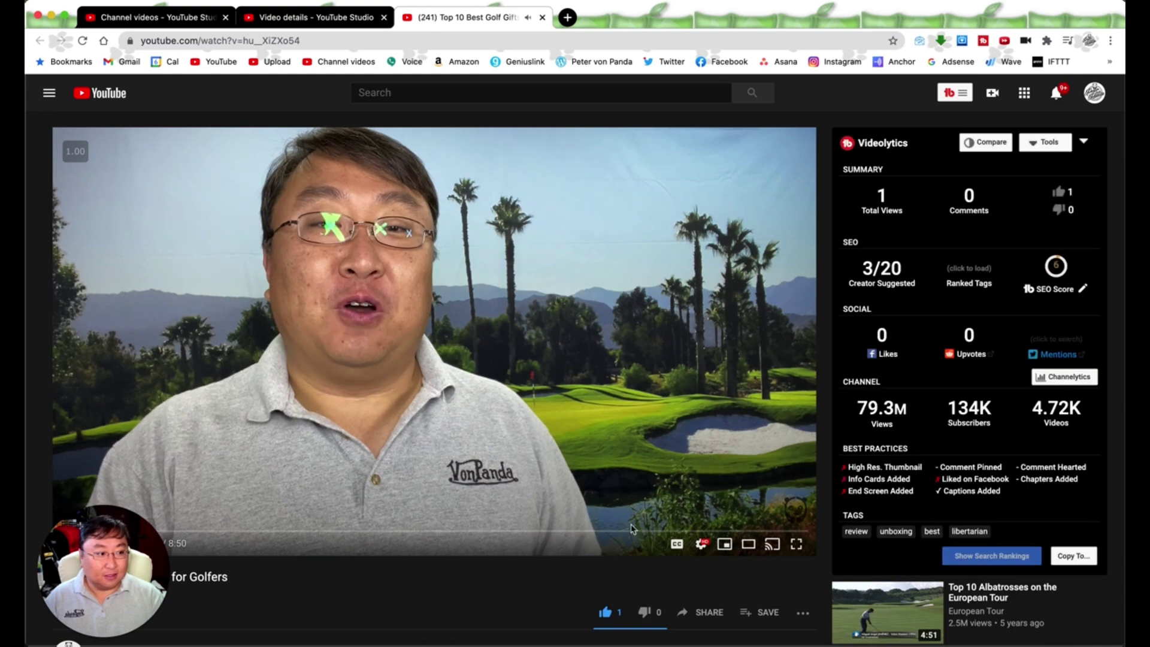
{"action": "scroll", "coordinate": [420, 527], "scroll_direction": "down", "scroll_amount": 10}
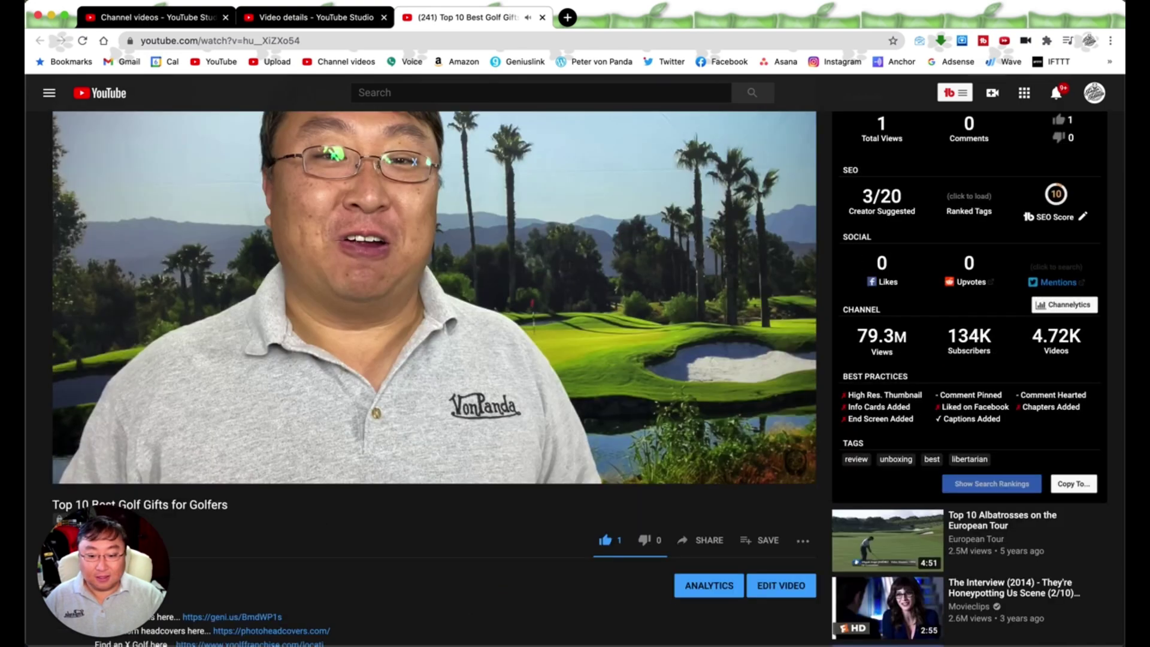
{"action": "scroll", "coordinate": [230, 418], "scroll_direction": "up", "scroll_amount": 10}
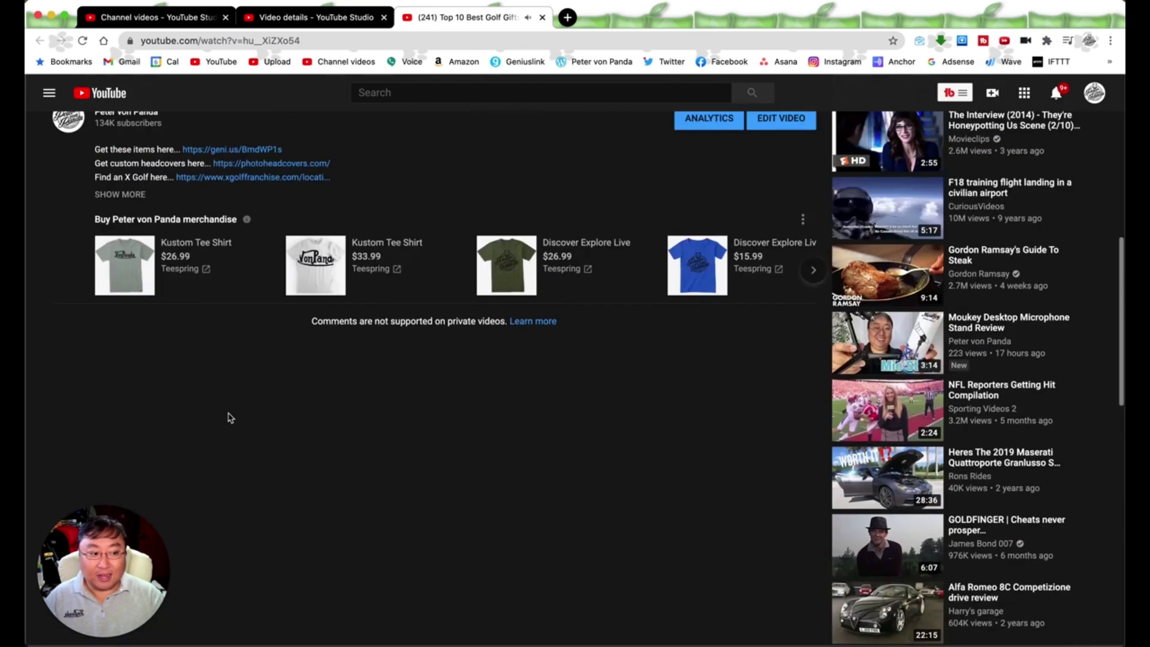
{"action": "scroll", "coordinate": [229, 414], "scroll_direction": "up", "scroll_amount": 1}
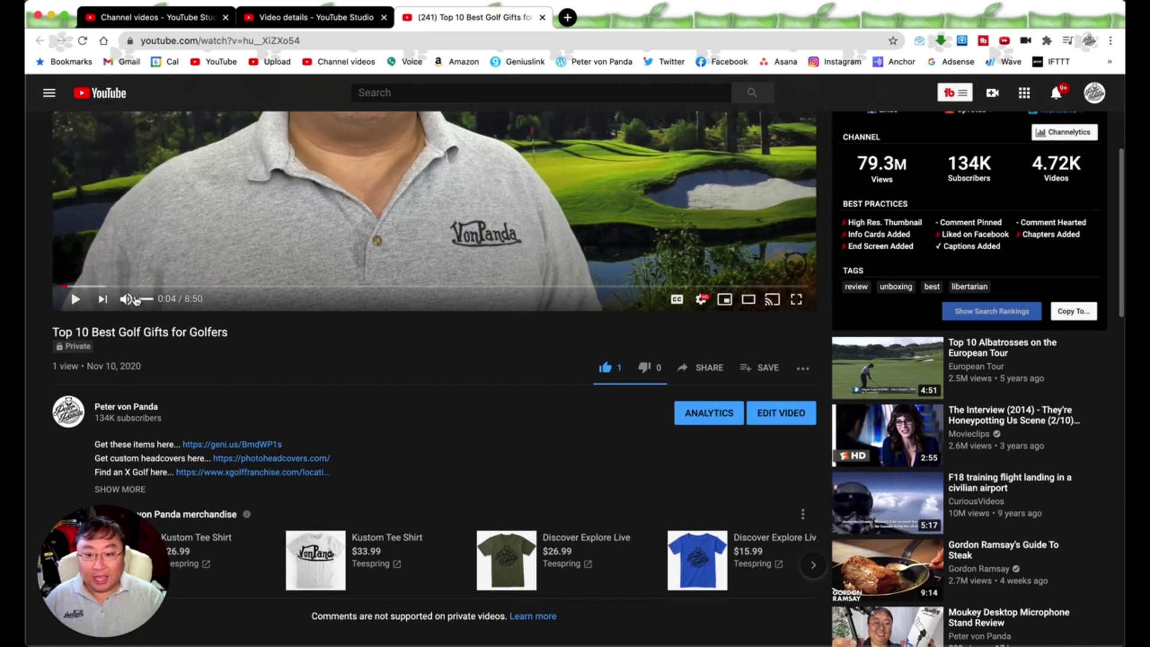
{"action": "left_click", "coordinate": [126, 299]}
{"action": "scroll", "coordinate": [143, 429], "scroll_direction": "down", "scroll_amount": 1}
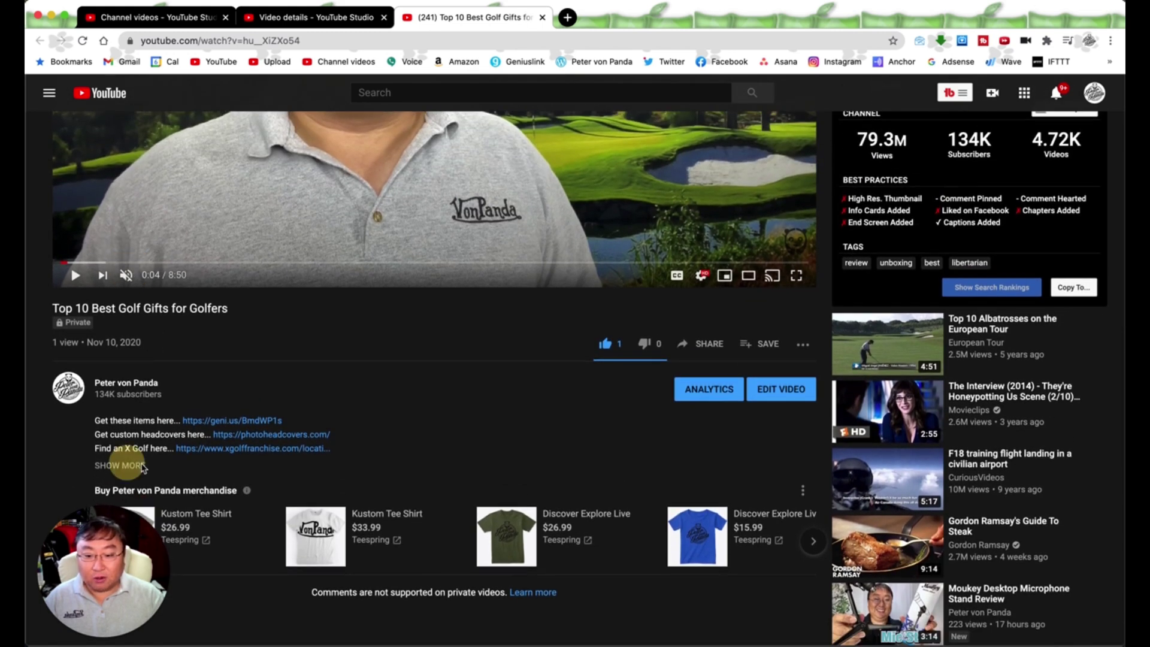
{"action": "left_click", "coordinate": [122, 466]}
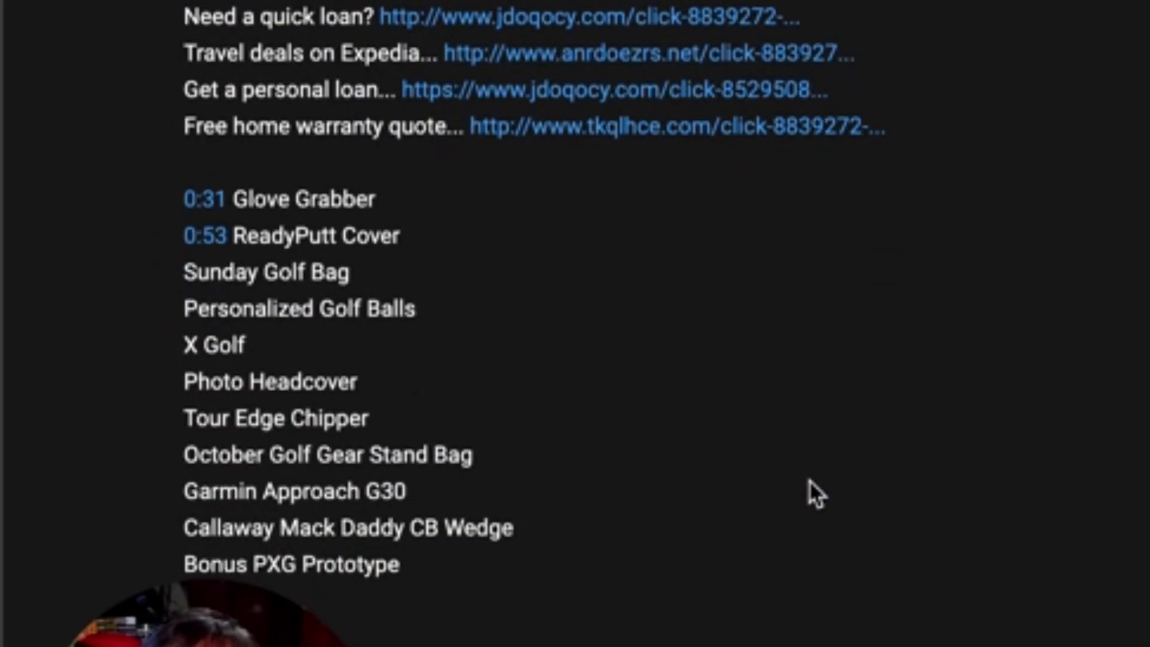
- Test the 0:31 Glove Grabber timestamp link in the description by jumping the video to that moment
{"action": "left_click", "coordinate": [207, 201]}
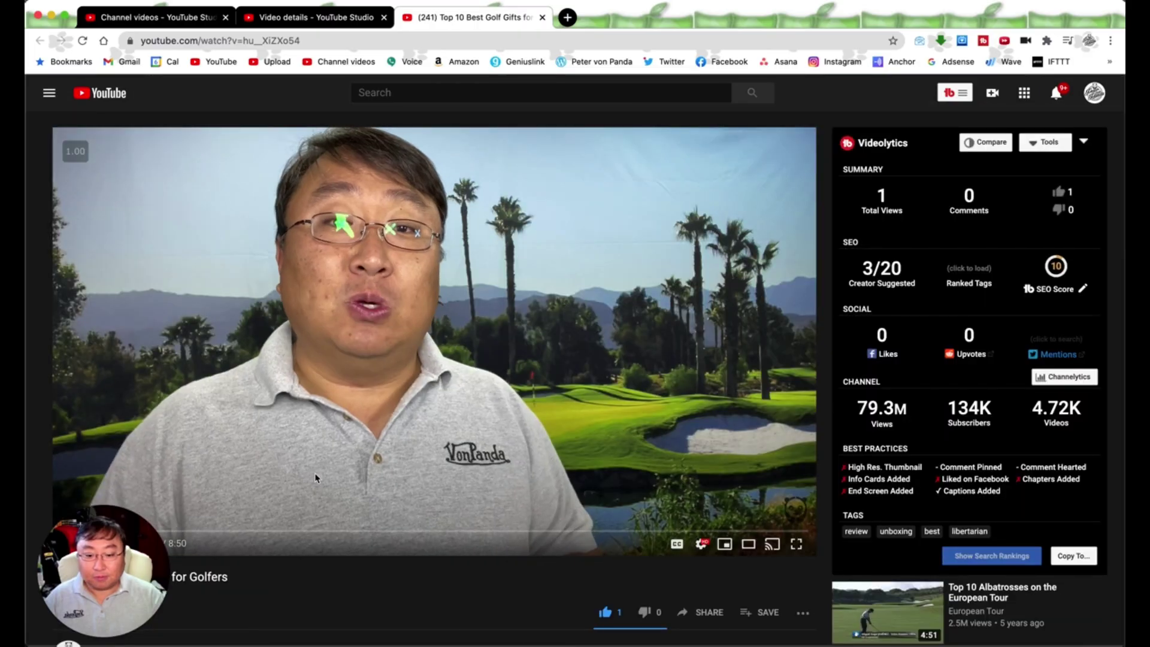
{"action": "scroll", "coordinate": [316, 475], "scroll_direction": "down", "scroll_amount": 2}
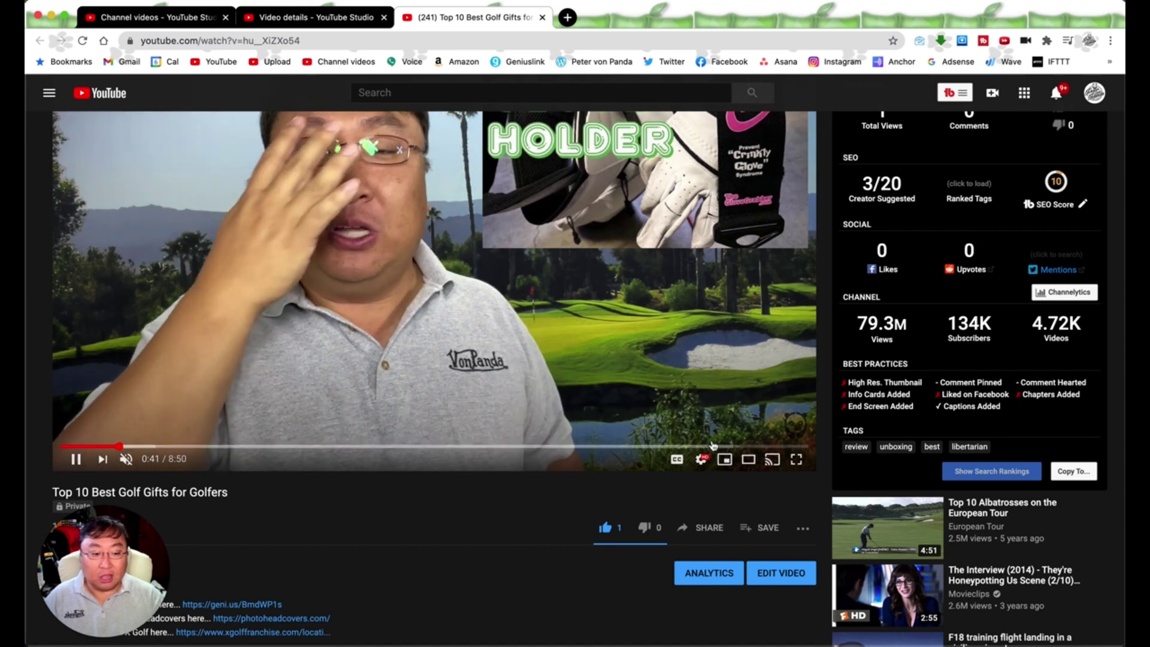
{"action": "scroll", "coordinate": [335, 379], "scroll_direction": "up", "scroll_amount": 1}
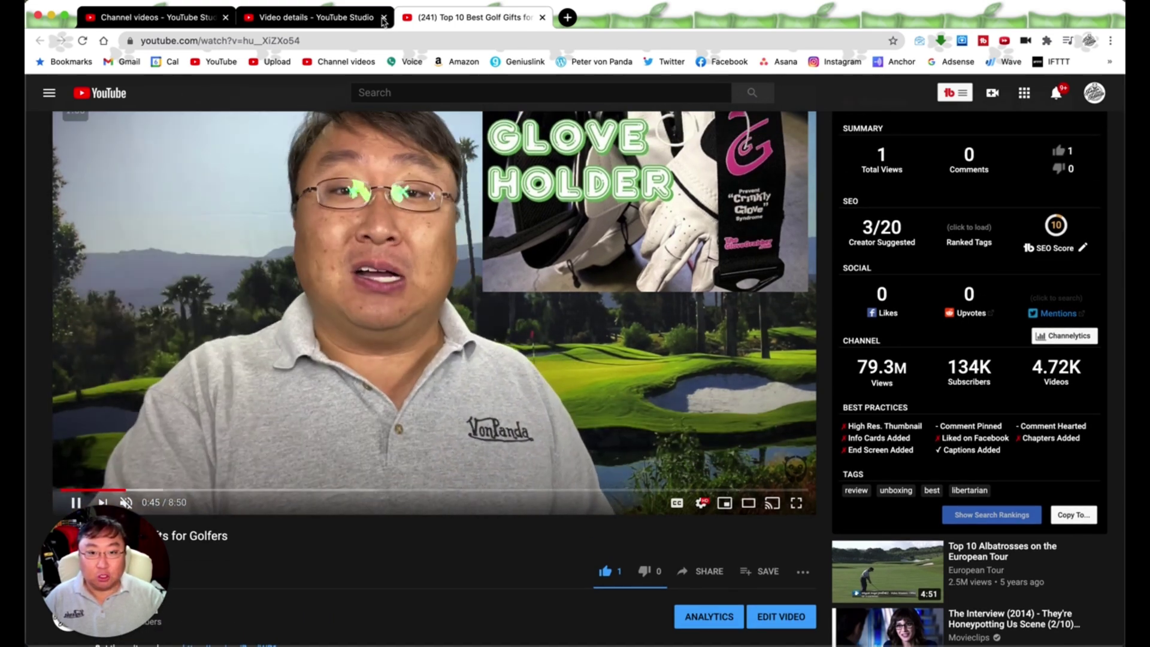
{"action": "left_click", "coordinate": [234, 294]}
- Replace the description's item list with one timestamped 0:31, 0:53, 1:28, 1:58, 2:37, 3:16, 3:50, 4:36, 5:20, 6:09 and 7:12, removing leftover text
{"action": "left_click", "coordinate": [312, 17]}
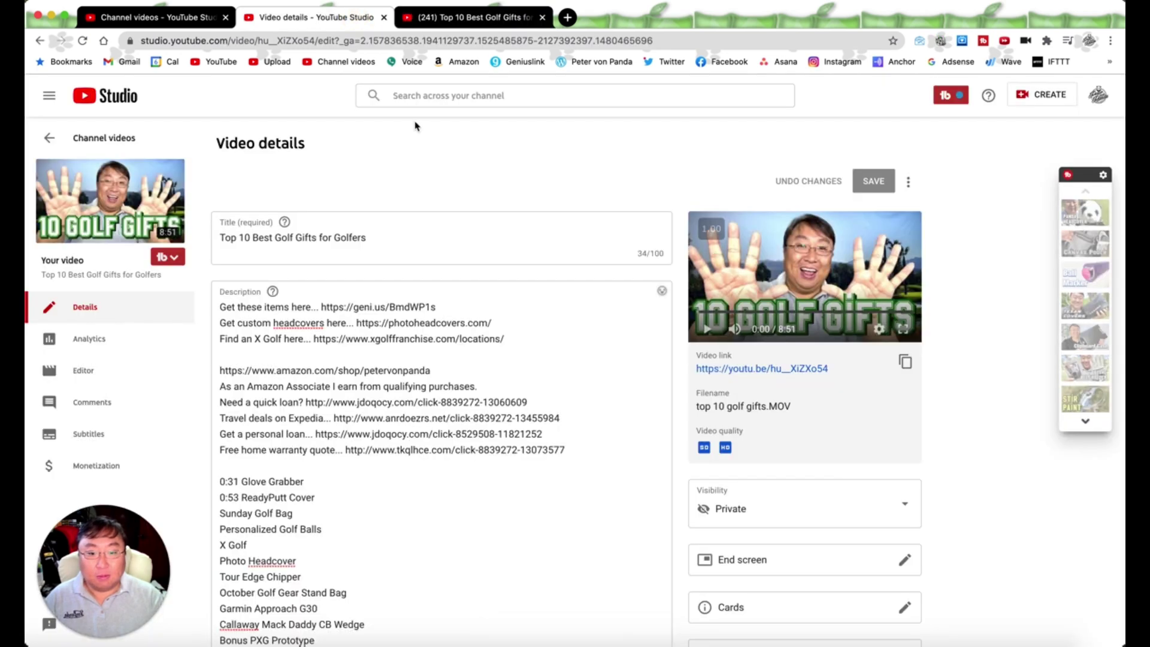
{"action": "scroll", "coordinate": [408, 365], "scroll_direction": "down", "scroll_amount": 2}
{"action": "scroll", "coordinate": [407, 366], "scroll_direction": "down", "scroll_amount": 1}
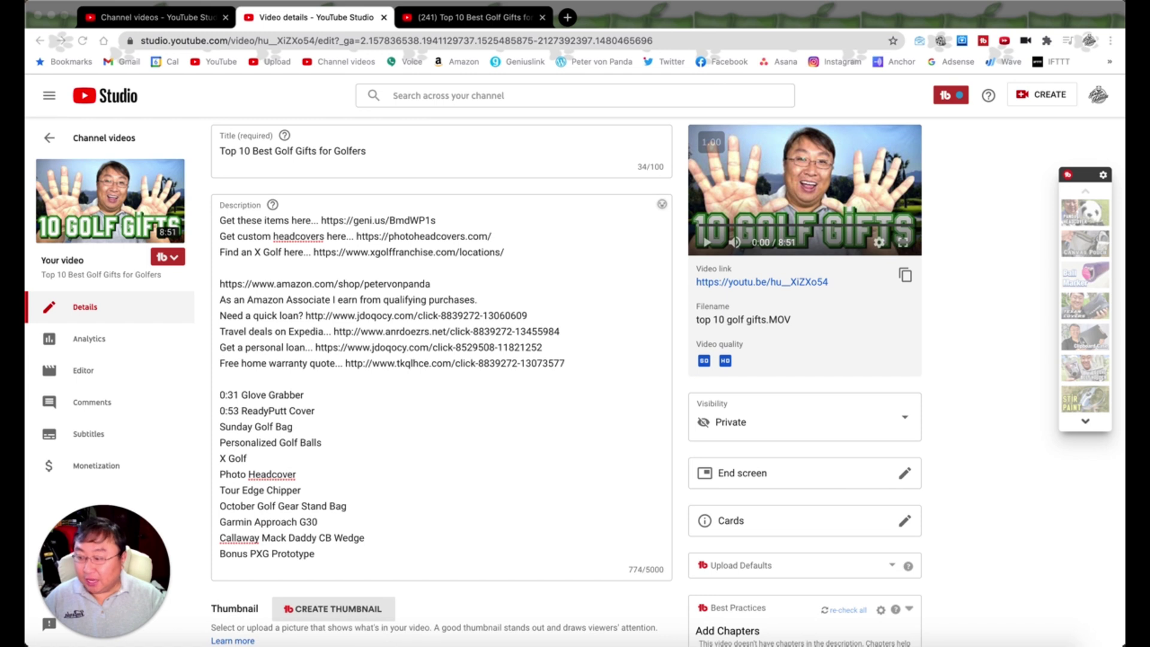
{"action": "left_click", "coordinate": [277, 423]}
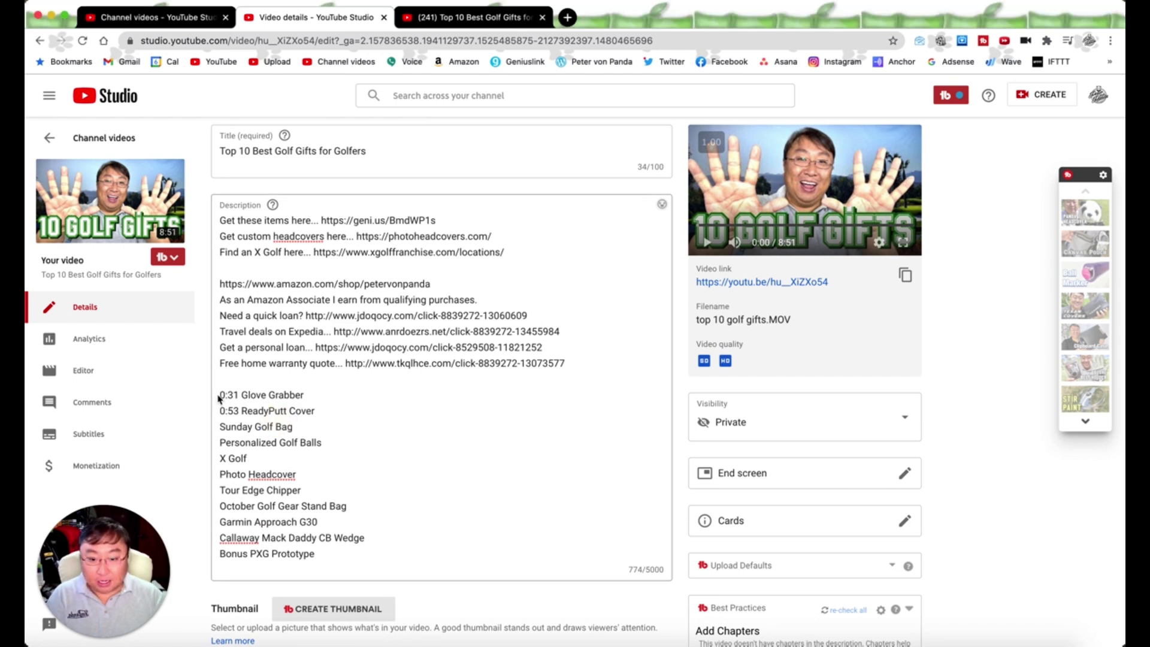
{"action": "left_click_drag", "start_coordinate": [221, 395], "coordinate": [330, 558]}
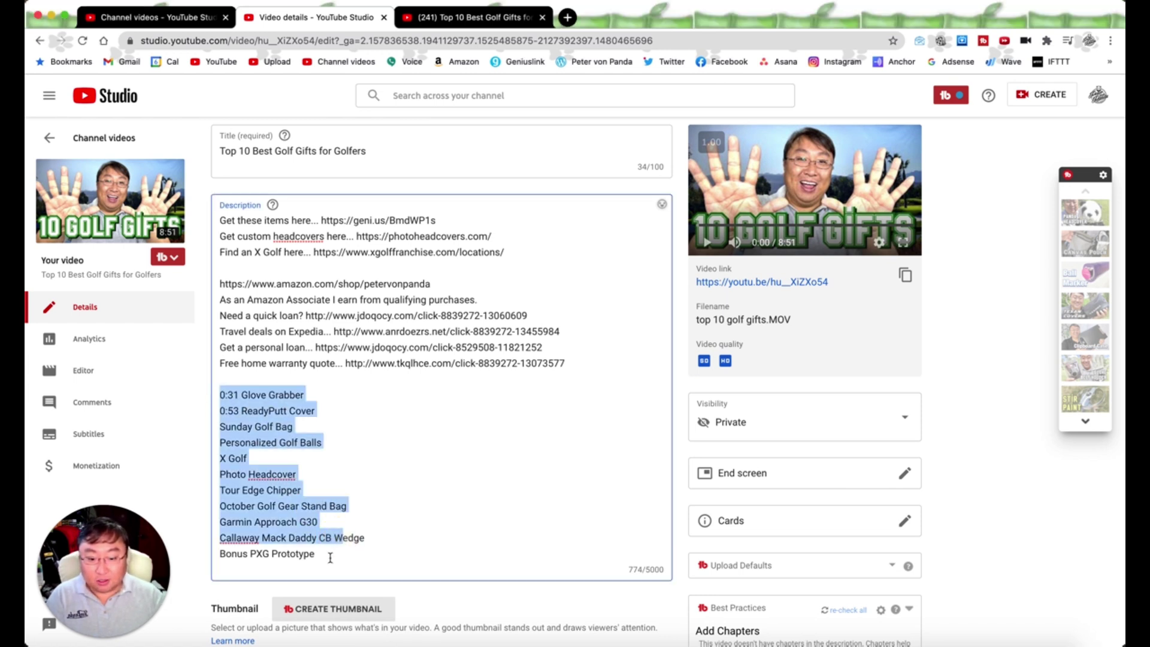
{"action": "type", "text": "0:31 Glove Grabber 0:53 ReadyPutt Cover 1:28 Sunday Golf Bag 1:58 Personalized Golf Balls 2:37 X Golf 3:16 Photo Headcover 3:50 Tour Edge Chipper 4:36 October Golf Gear Stand Bag 5:20 Garmin Approach G30 6:09 Callaway Mack Daddy CB Wedge 7:12 Bonus PXG Prototype"}
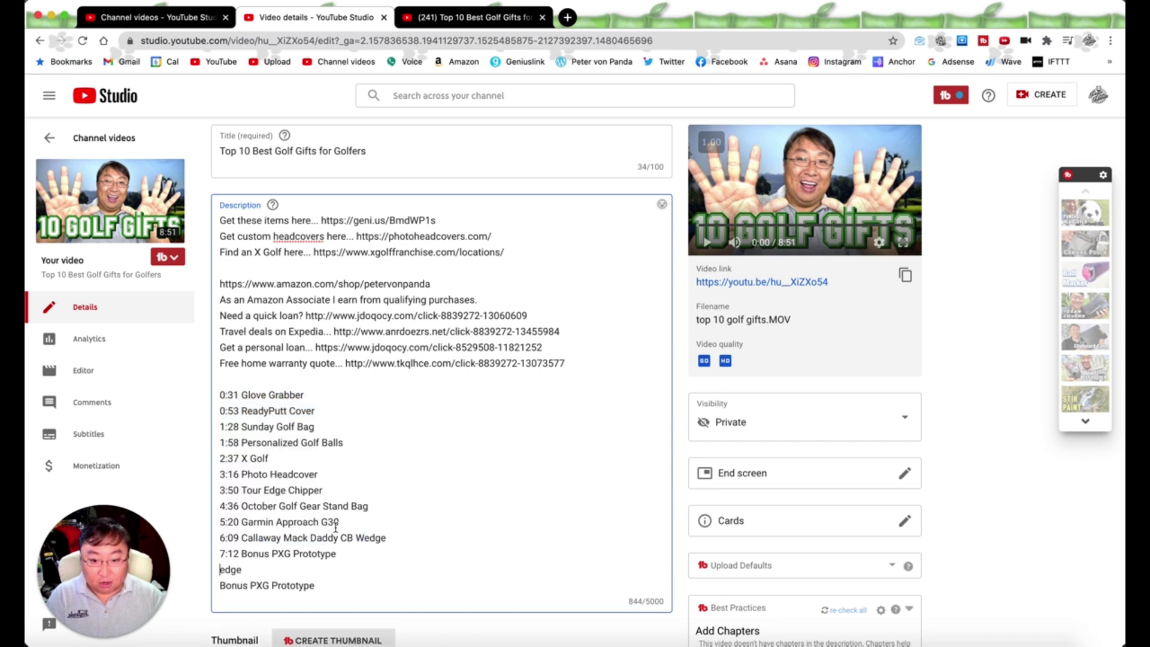
{"action": "key", "text": "super+shift+Down"}
{"action": "key", "text": "BackSpace"}
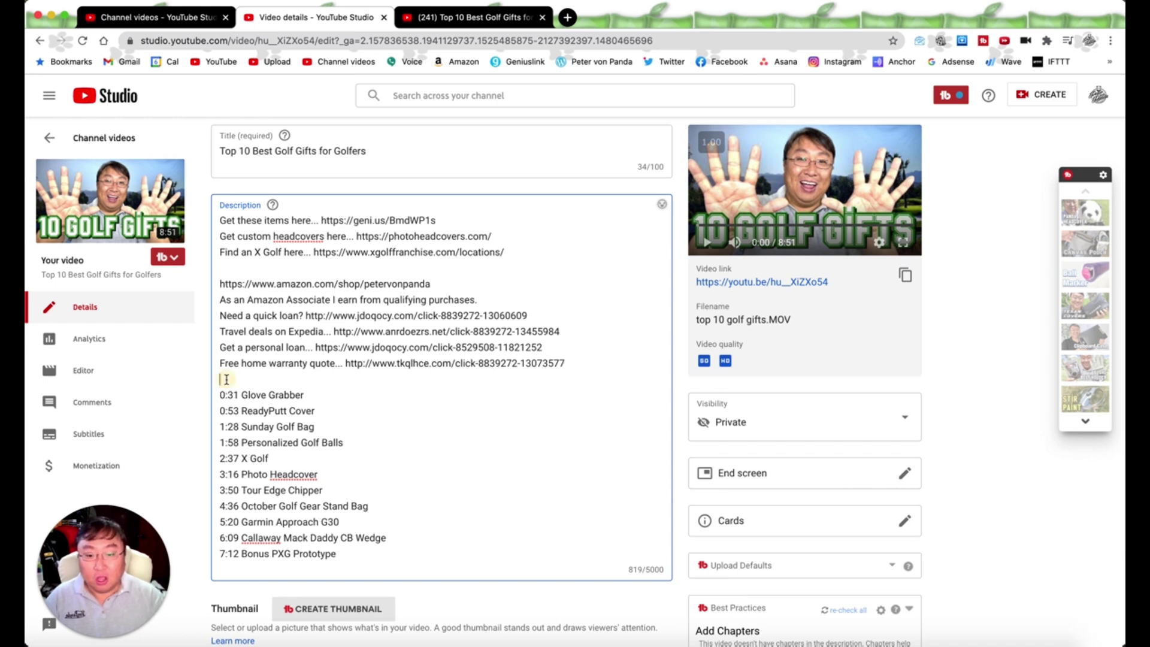
- Insert the line "0:00 Start" above the 0:31 Glove Grabber entry in the description and save the video details
{"action": "key", "text": "Return"}
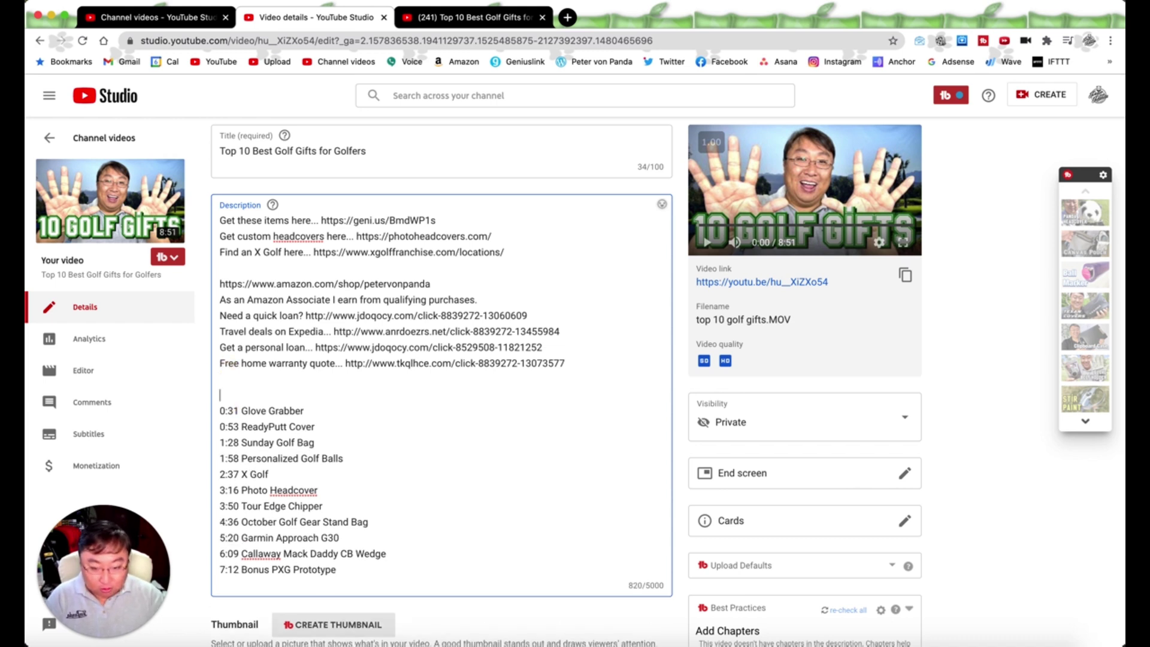
{"action": "type", "text": "0"}
{"action": "type", "text": ":00 St"}
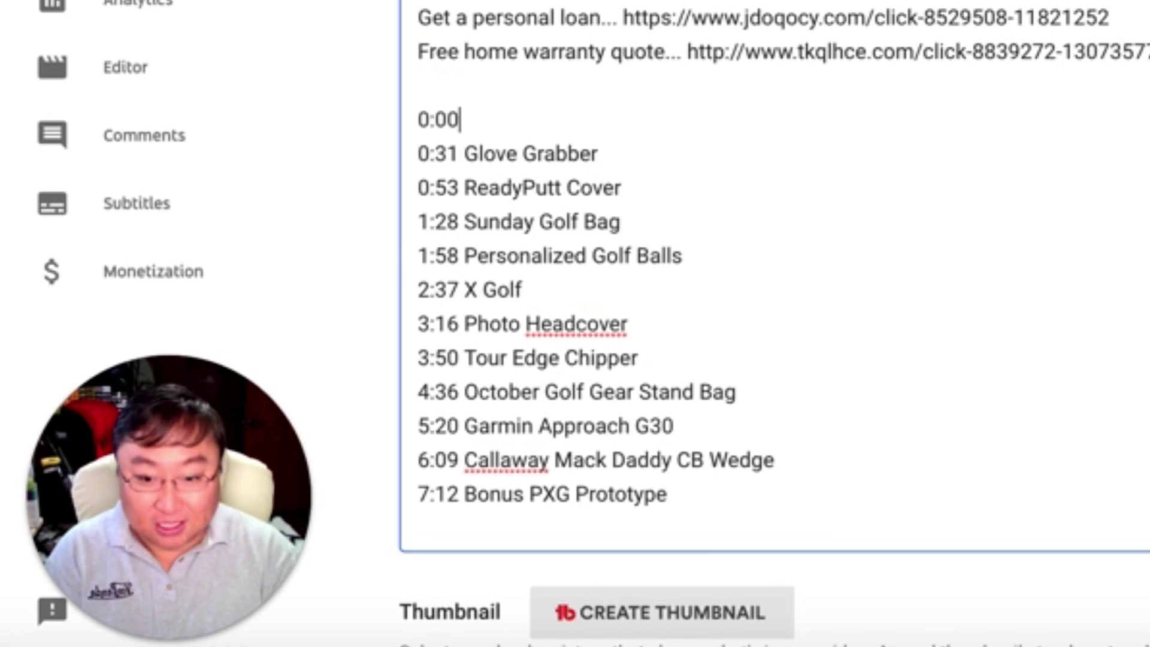
{"action": "type", "text": "art"}
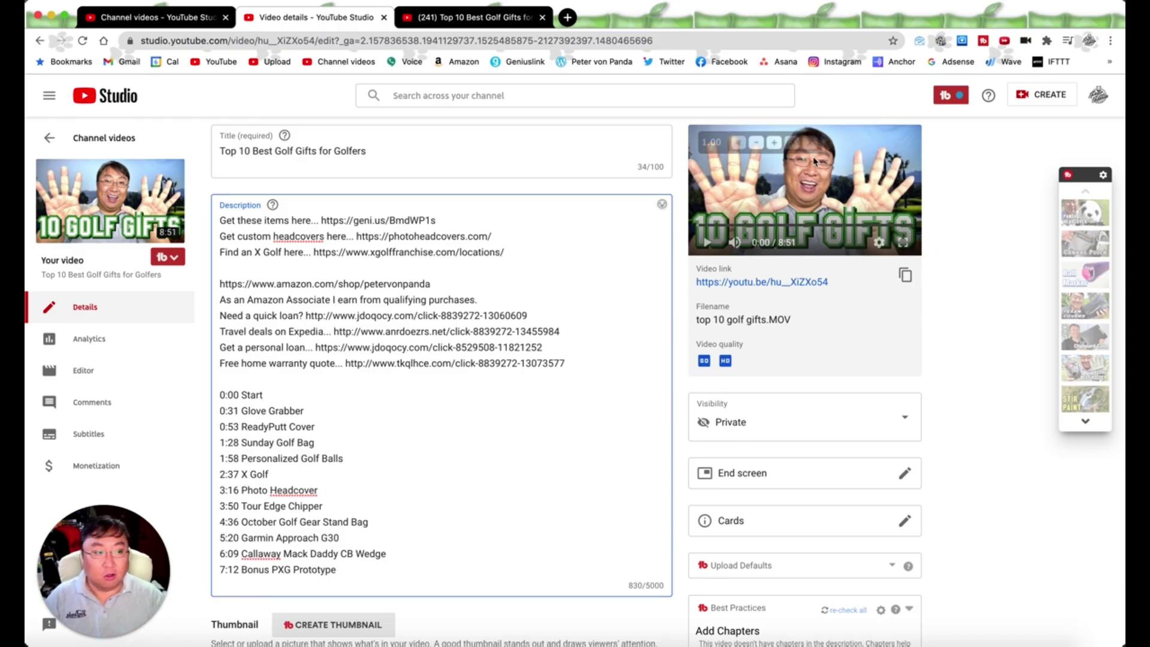
{"action": "scroll", "coordinate": [837, 216], "scroll_direction": "up", "scroll_amount": 3}
{"action": "left_click", "coordinate": [872, 181]}
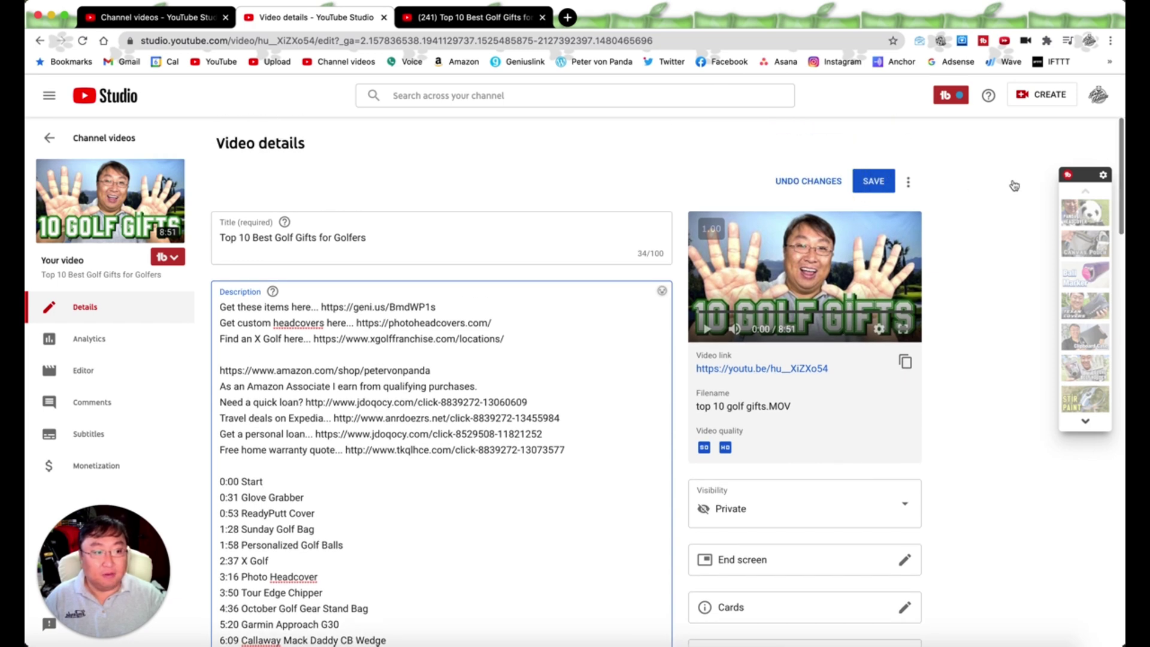
- Reload the video's watch page and expand the description to check the complete timestamp list
{"action": "left_click", "coordinate": [471, 17]}
{"action": "left_click", "coordinate": [83, 41]}
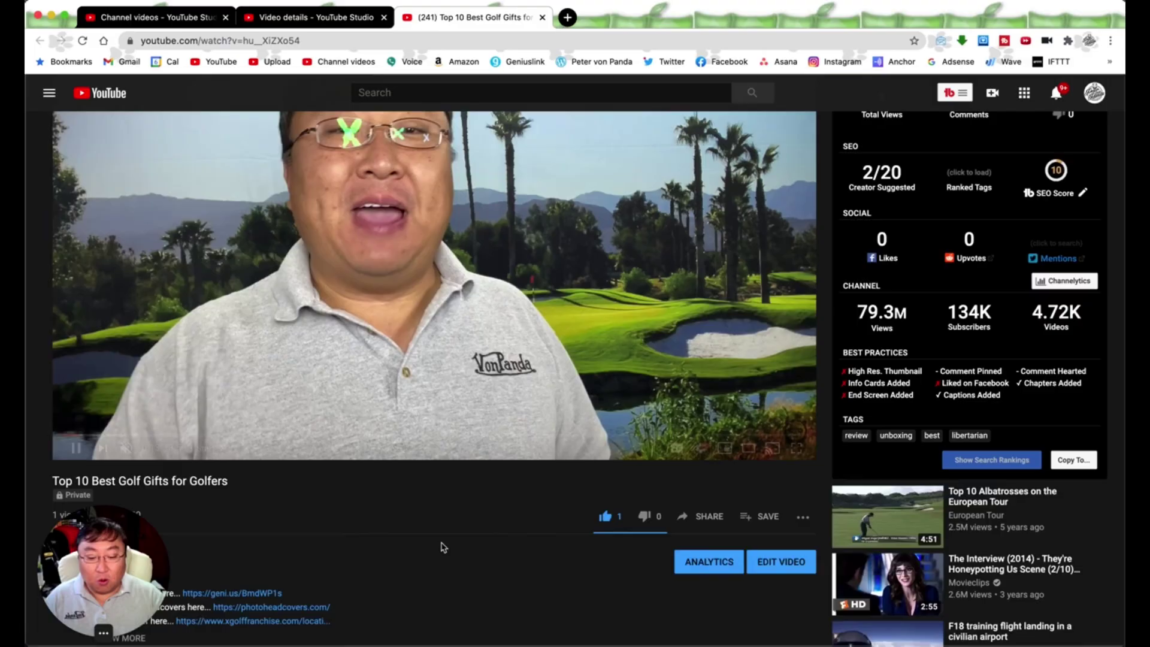
{"action": "scroll", "coordinate": [441, 547], "scroll_direction": "down", "scroll_amount": 4}
{"action": "scroll", "coordinate": [442, 547], "scroll_direction": "down", "scroll_amount": 2}
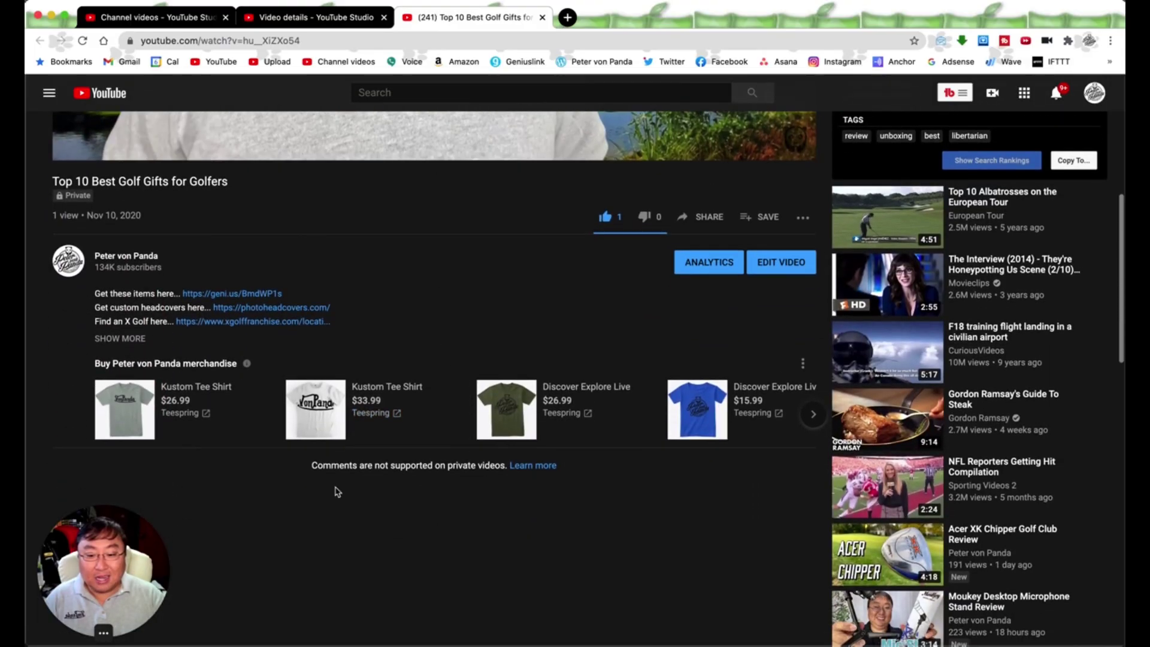
{"action": "left_click", "coordinate": [120, 337]}
{"action": "scroll", "coordinate": [306, 475], "scroll_direction": "down", "scroll_amount": 2}
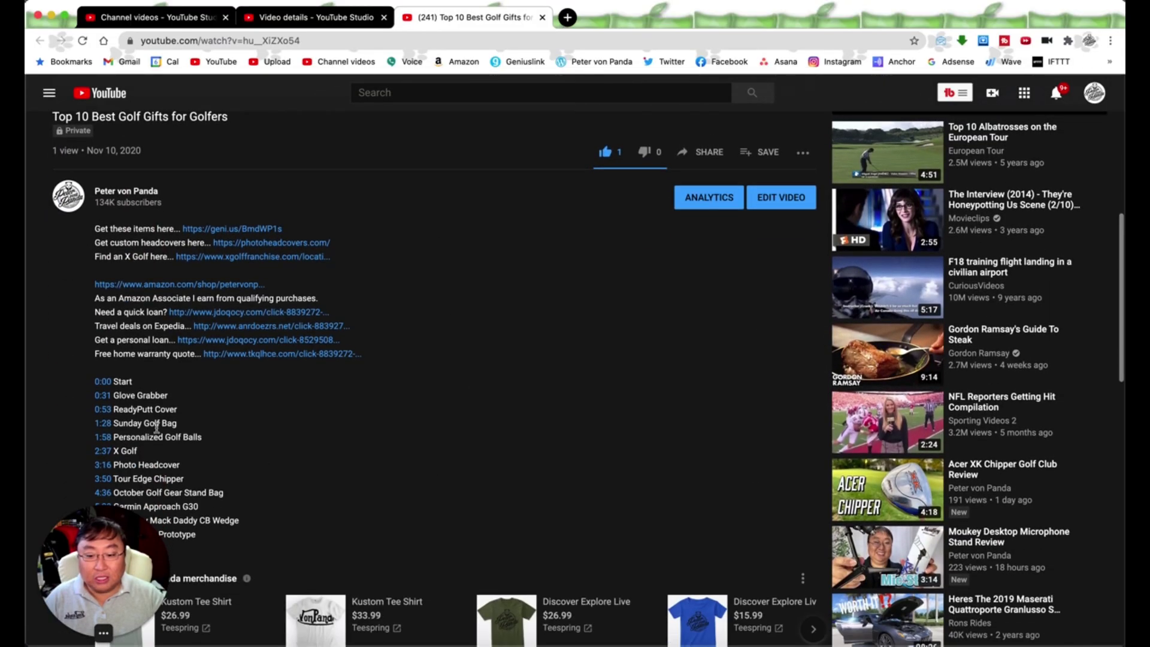
- Test the chapters by jumping playback to Callaway Mack Daddy CB Wedge and ReadyPutt Cover, and compare them with the description list
{"action": "scroll", "coordinate": [267, 442], "scroll_direction": "up", "scroll_amount": 10}
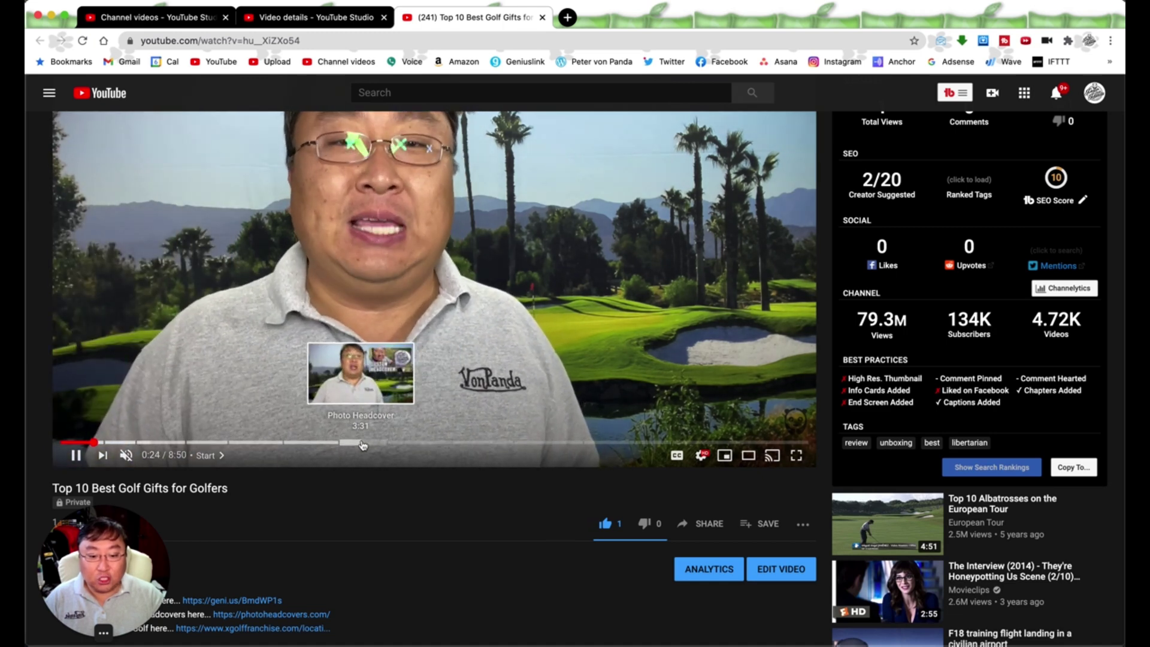
{"action": "left_click", "coordinate": [607, 444]}
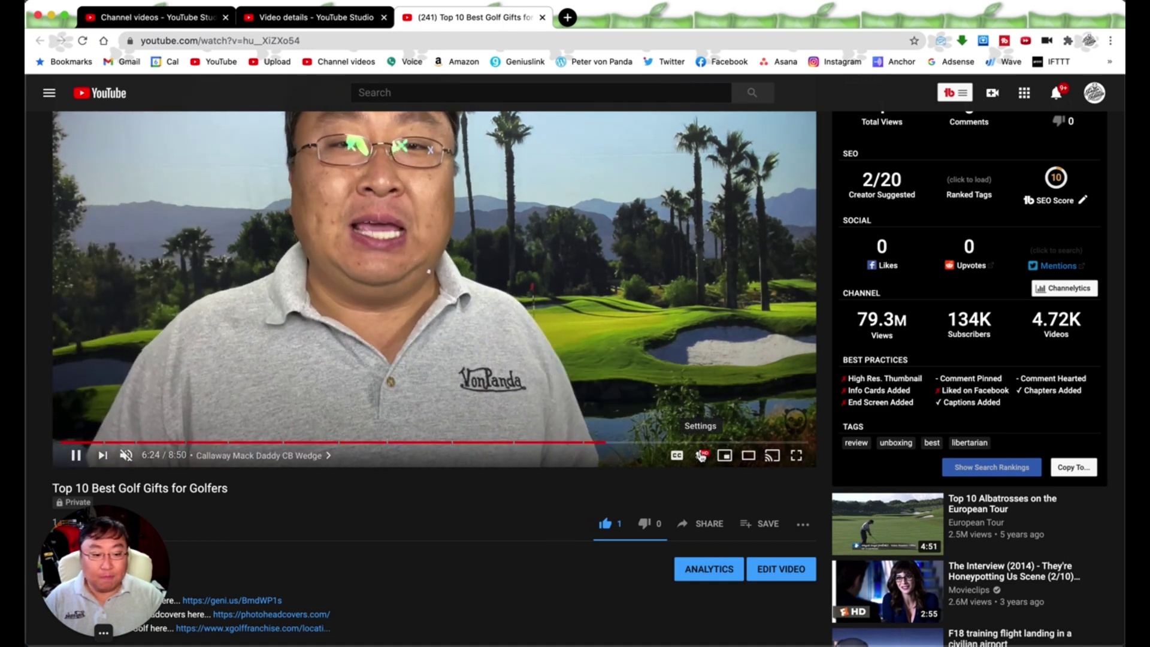
{"action": "scroll", "coordinate": [629, 427], "scroll_direction": "up", "scroll_amount": 1}
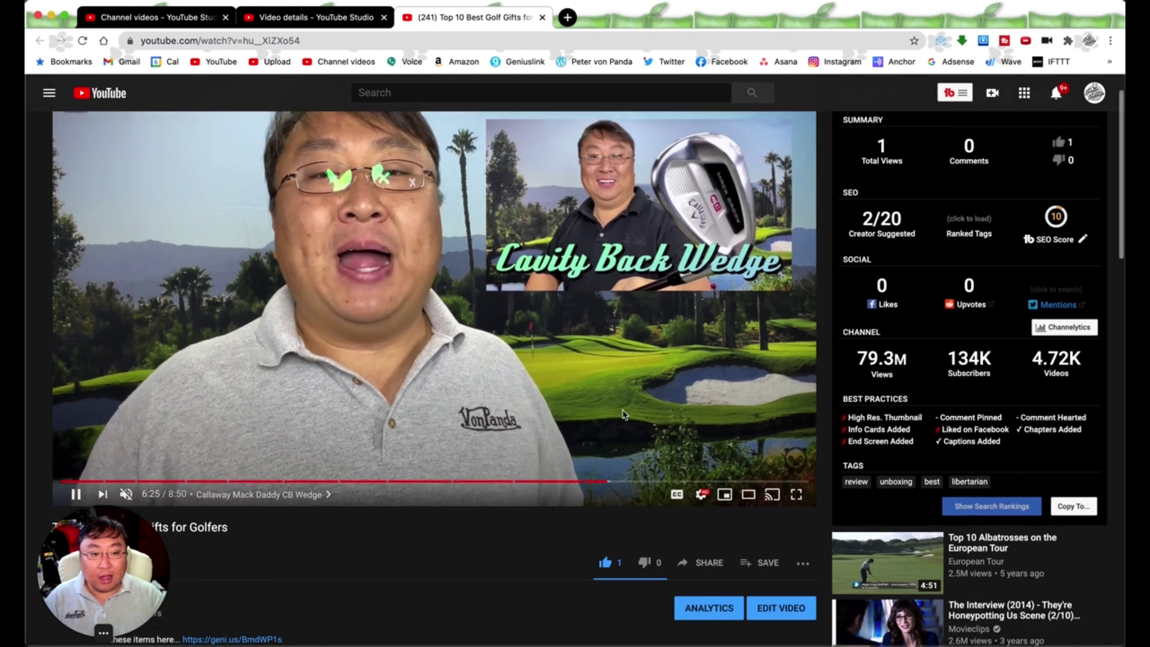
{"action": "left_click", "coordinate": [152, 488]}
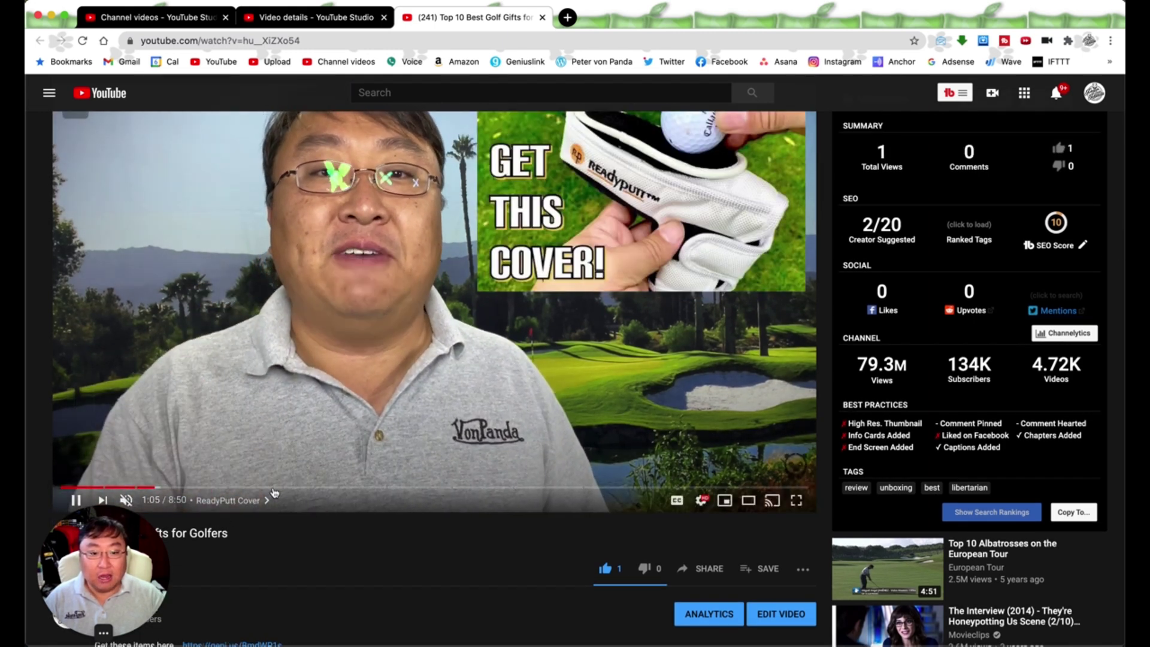
{"action": "scroll", "coordinate": [513, 537], "scroll_direction": "down", "scroll_amount": 5}
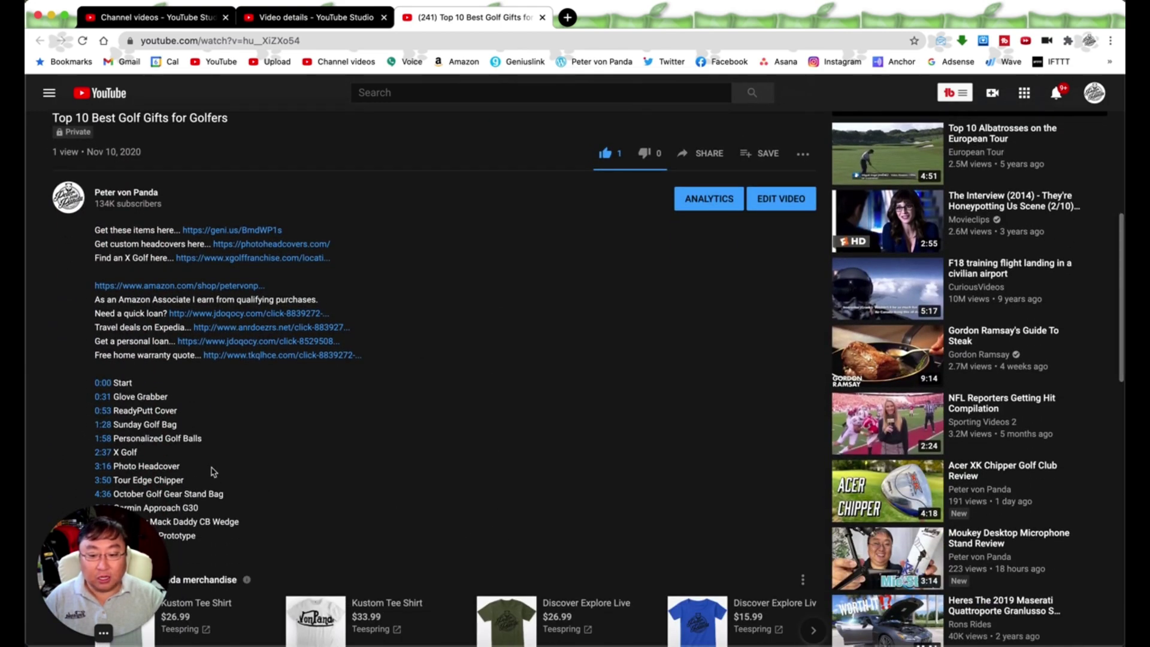
{"action": "scroll", "coordinate": [213, 472], "scroll_direction": "up", "scroll_amount": 8}
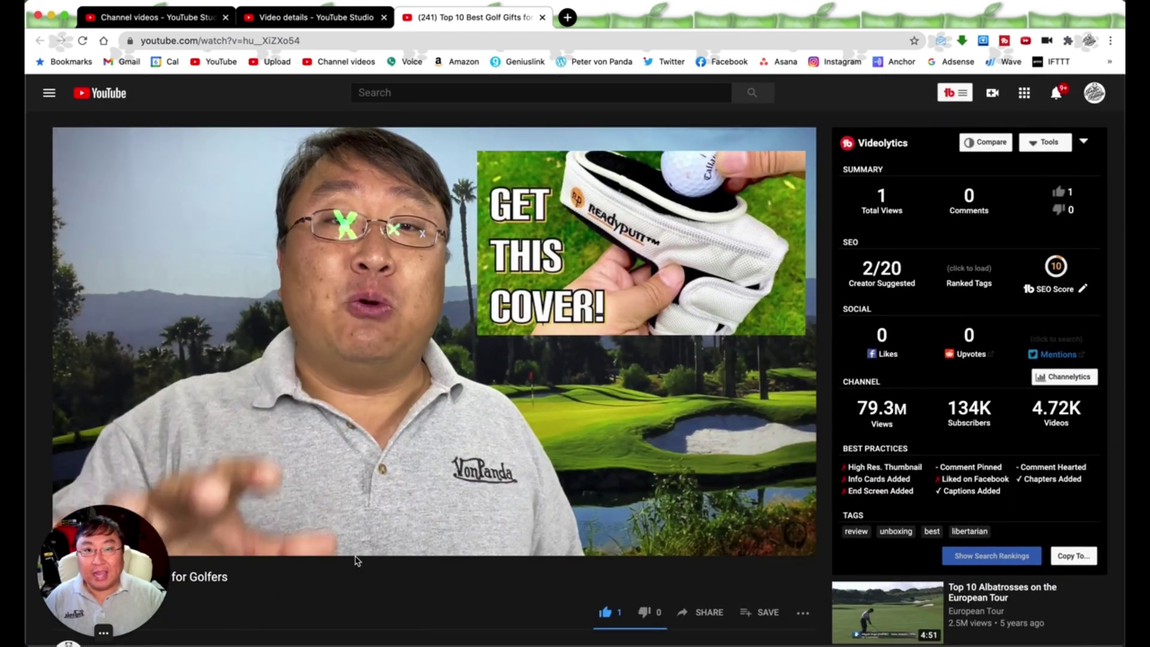